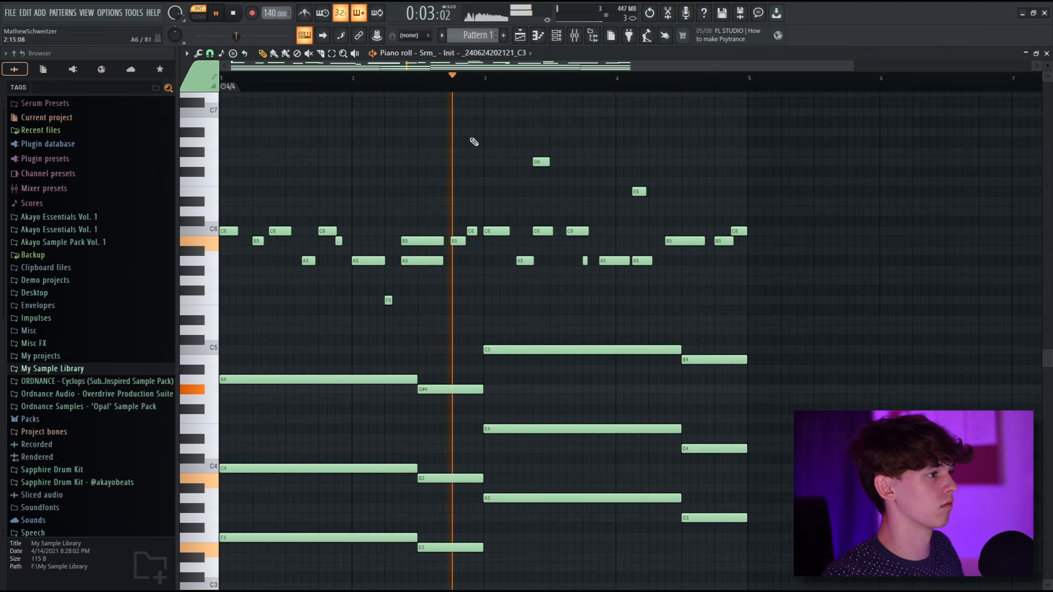
{"action": "scroll", "coordinate": [474, 141], "scroll_direction": "down", "scroll_amount": 1}
{"action": "scroll", "coordinate": [774, 240], "scroll_direction": "down", "scroll_amount": 2}
{"action": "scroll", "coordinate": [775, 240], "scroll_direction": "up", "scroll_amount": 2}
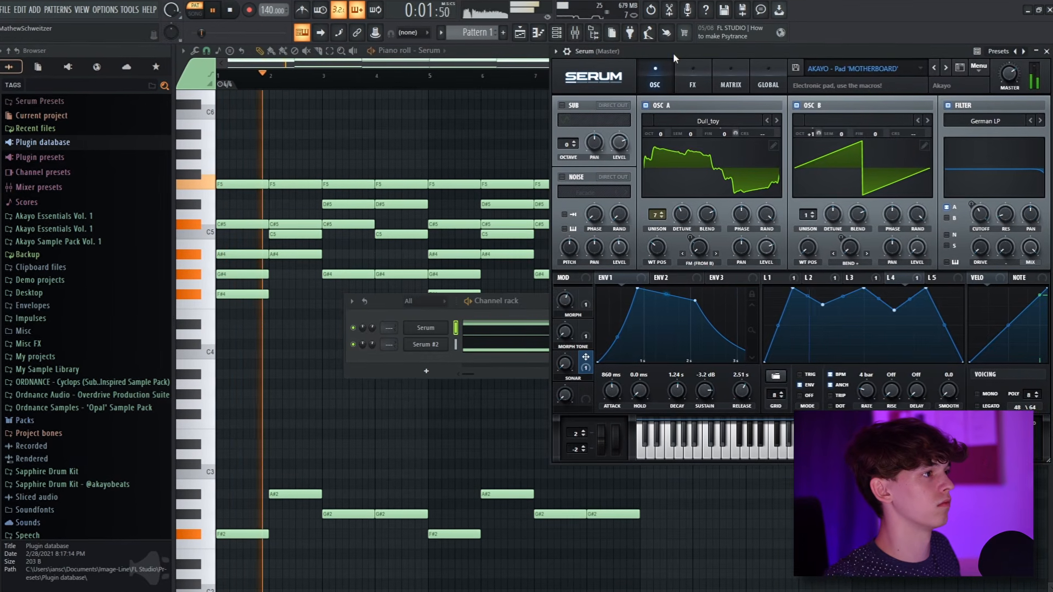
{"action": "left_click_drag", "start_coordinate": [673, 52], "coordinate": [284, 234]}
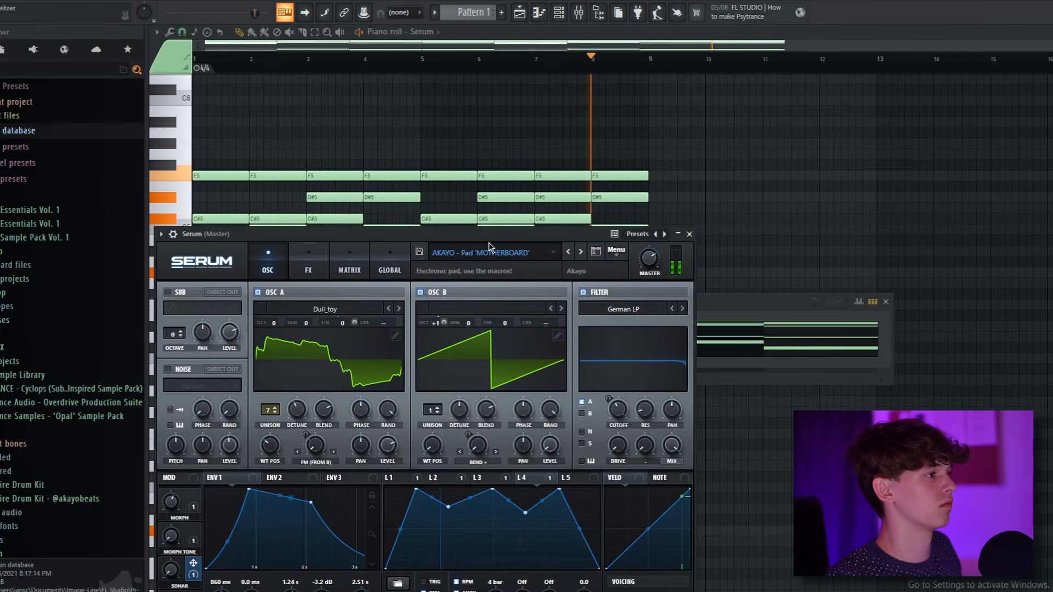
{"action": "left_click_drag", "start_coordinate": [446, 232], "coordinate": [716, 68]}
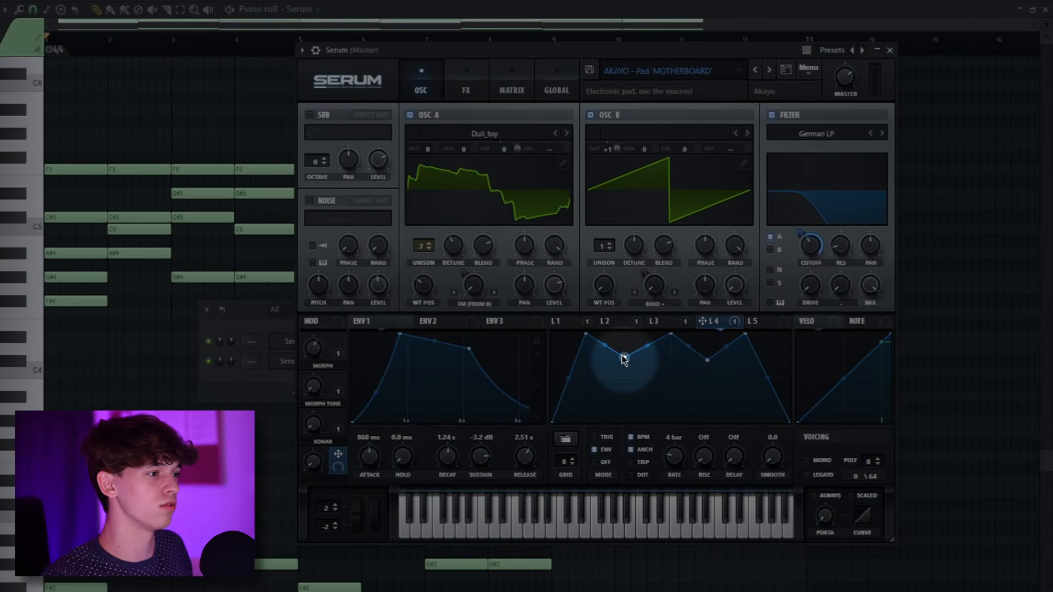
Modulate the horizontal position of a point in LFO 4's shape with LFO Bus 1 and play the pattern.
{"action": "right_click", "coordinate": [624, 359]}
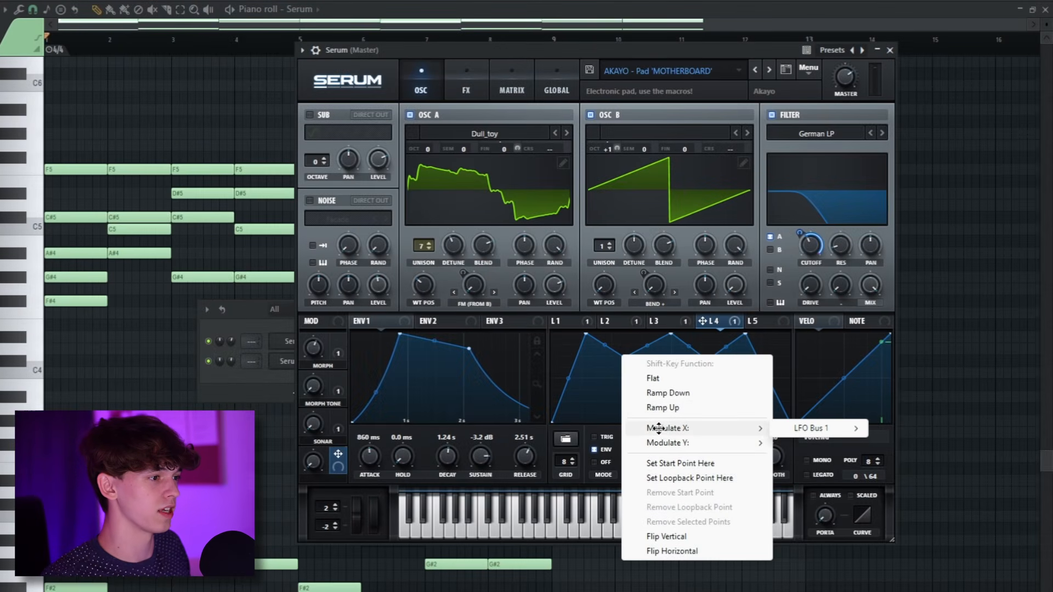
{"action": "mouse_move", "coordinate": [666, 443]}
{"action": "mouse_move", "coordinate": [812, 442]}
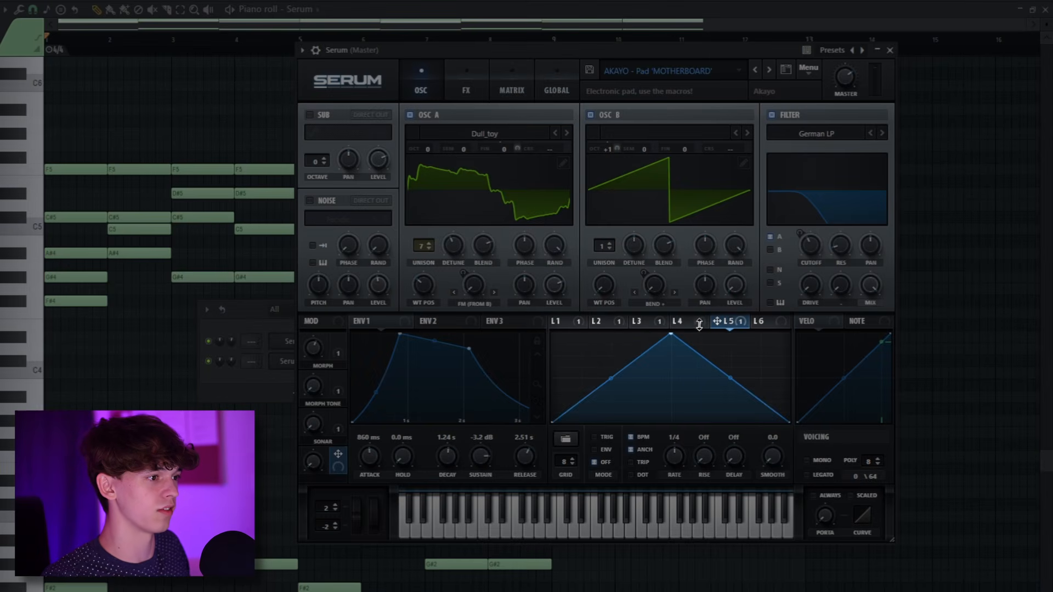
{"action": "left_click_drag", "start_coordinate": [670, 334], "coordinate": [672, 337]}
{"action": "left_click", "coordinate": [677, 320]}
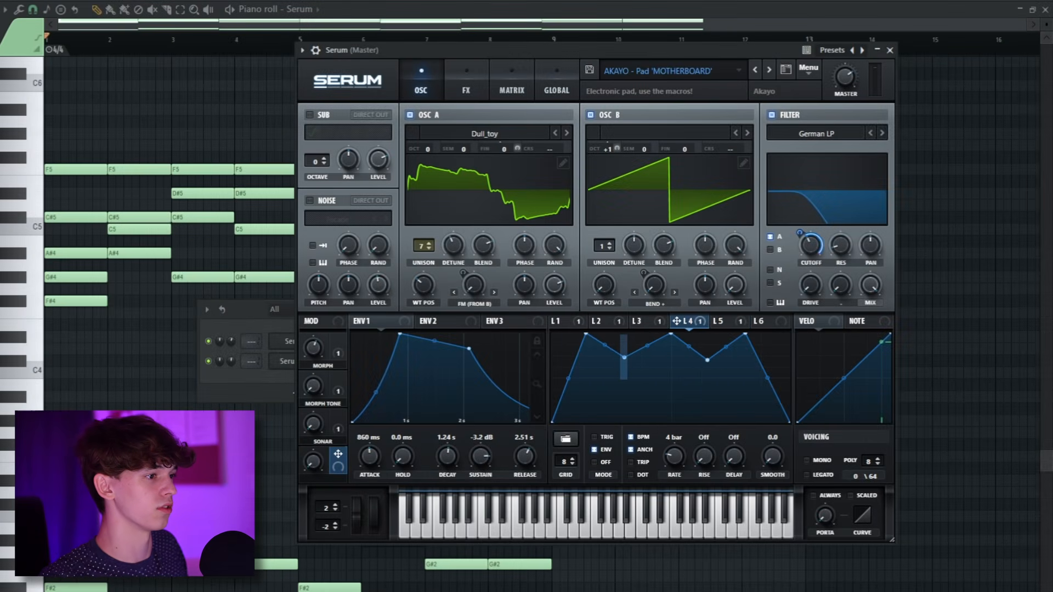
{"action": "key", "text": "space"}
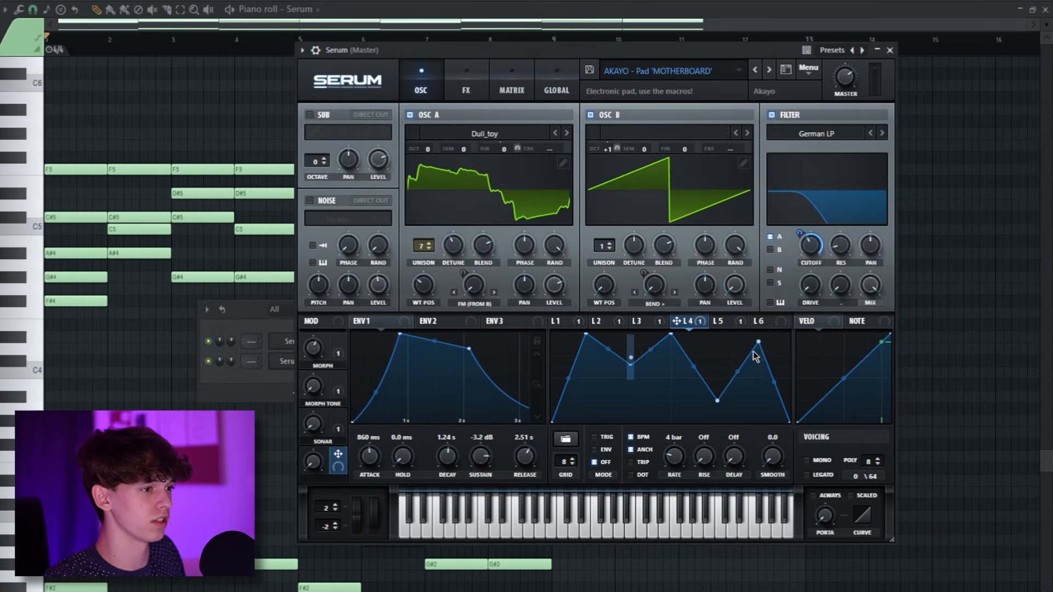
Modulate the horizontal position of another LFO 4 peak with an LFO bus and play the pattern.
{"action": "right_click", "coordinate": [758, 343]}
{"action": "mouse_move", "coordinate": [843, 435]}
{"action": "left_click", "coordinate": [944, 445]}
{"action": "key", "text": "space"}
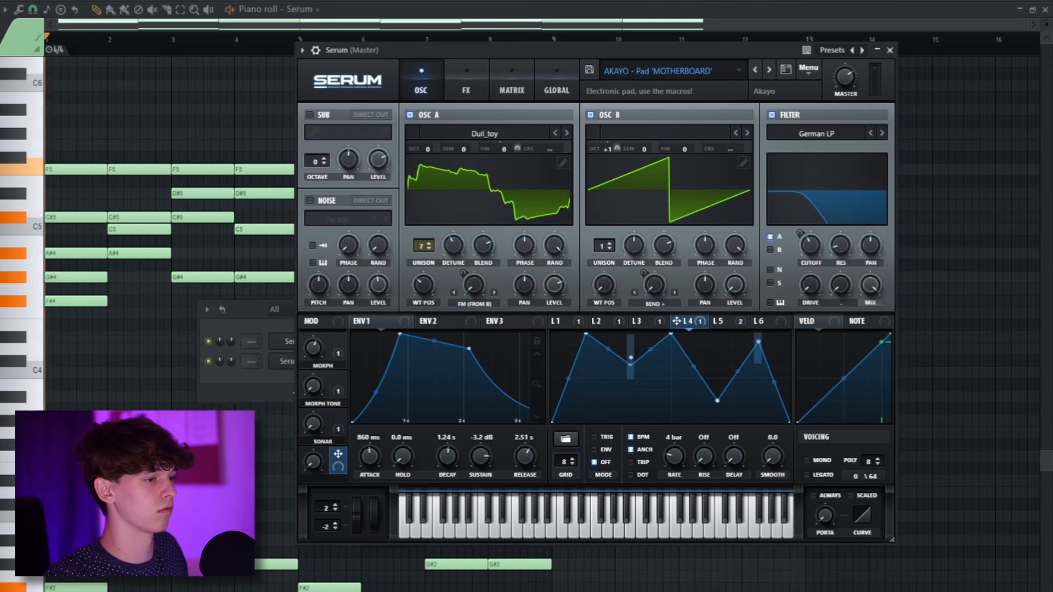
Modulate the horizontal position of LFO 4's low point through LFO Bus 5 driven by Chaos1.
{"action": "right_click", "coordinate": [759, 348]}
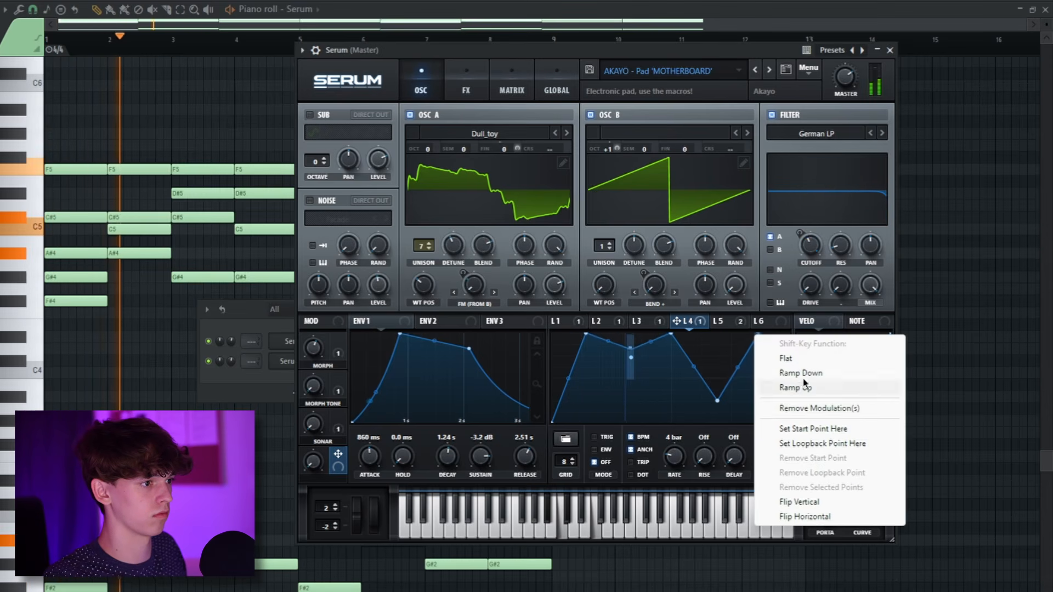
{"action": "left_click", "coordinate": [734, 351]}
{"action": "right_click", "coordinate": [718, 383]}
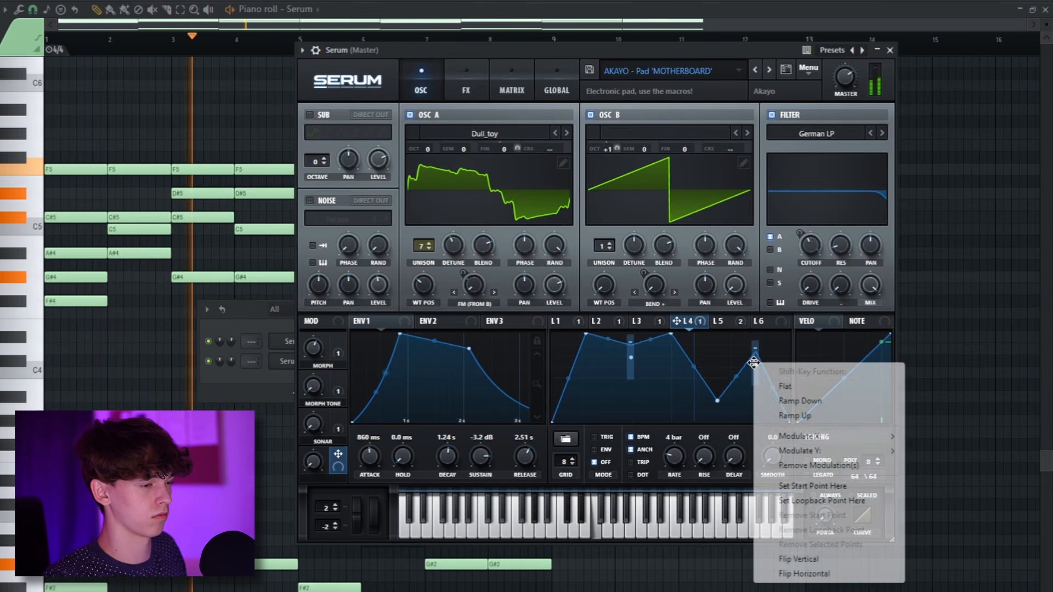
{"action": "mouse_move", "coordinate": [850, 451]}
{"action": "left_click", "coordinate": [943, 452]}
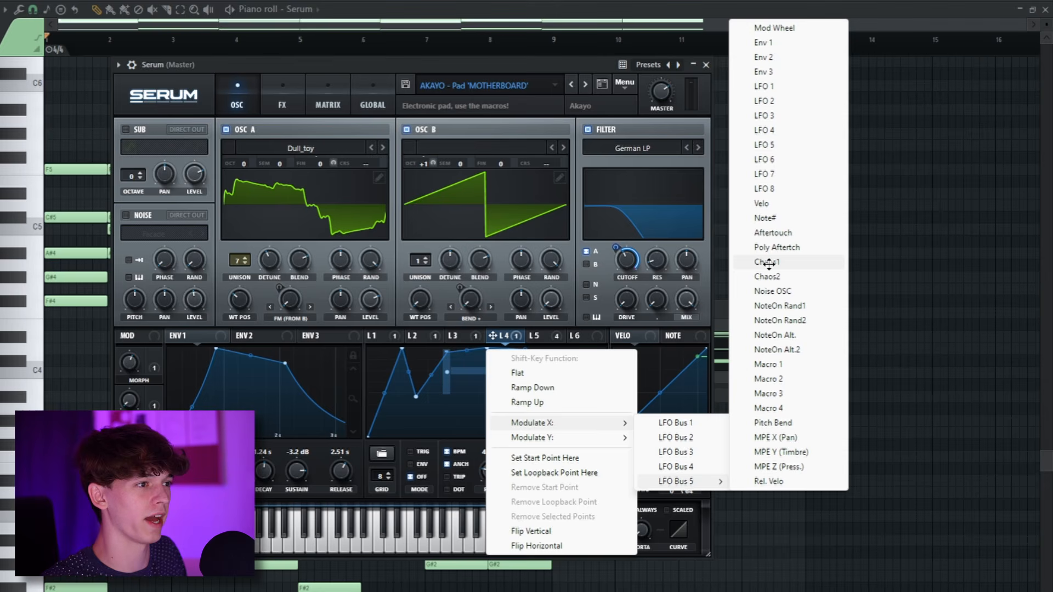
{"action": "left_click", "coordinate": [769, 264]}
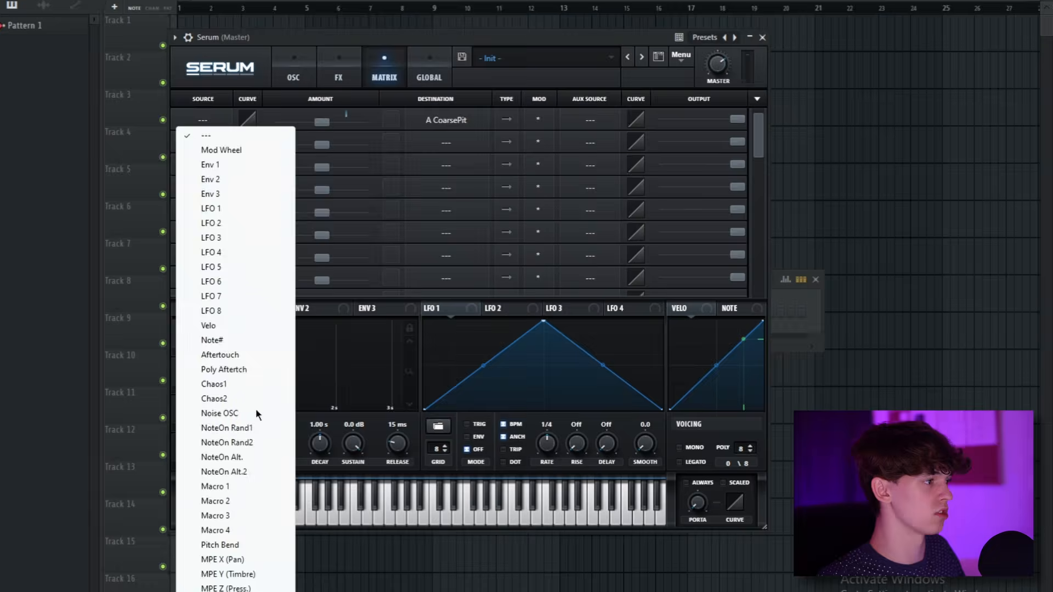
Set Chaos1 as the source of the A CoarsePit matrix slot, check the Chaos settings, and adjust its output level.
{"action": "left_click", "coordinate": [231, 384]}
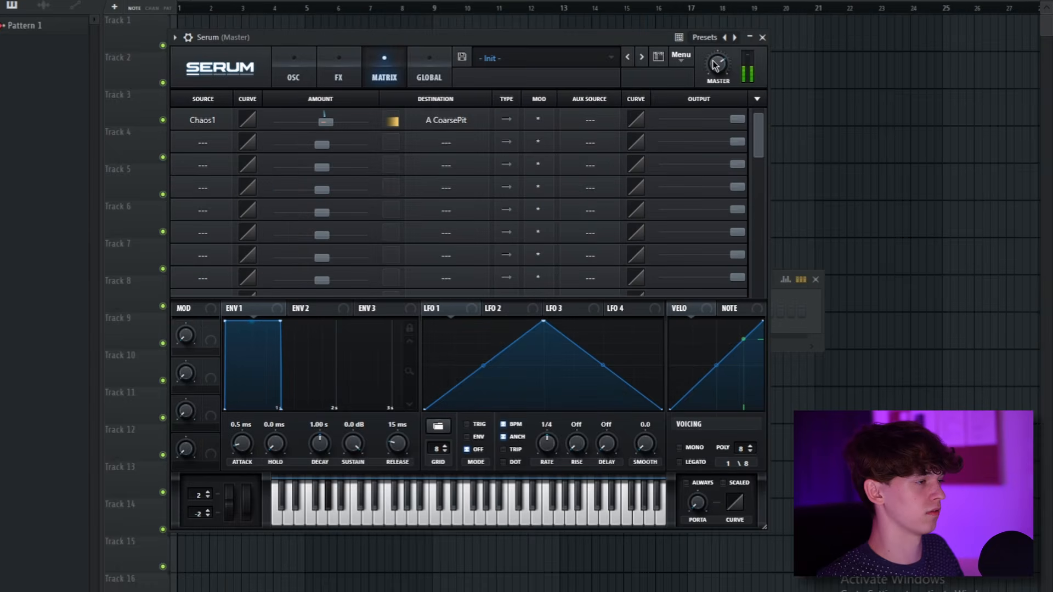
{"action": "left_click", "coordinate": [439, 49]}
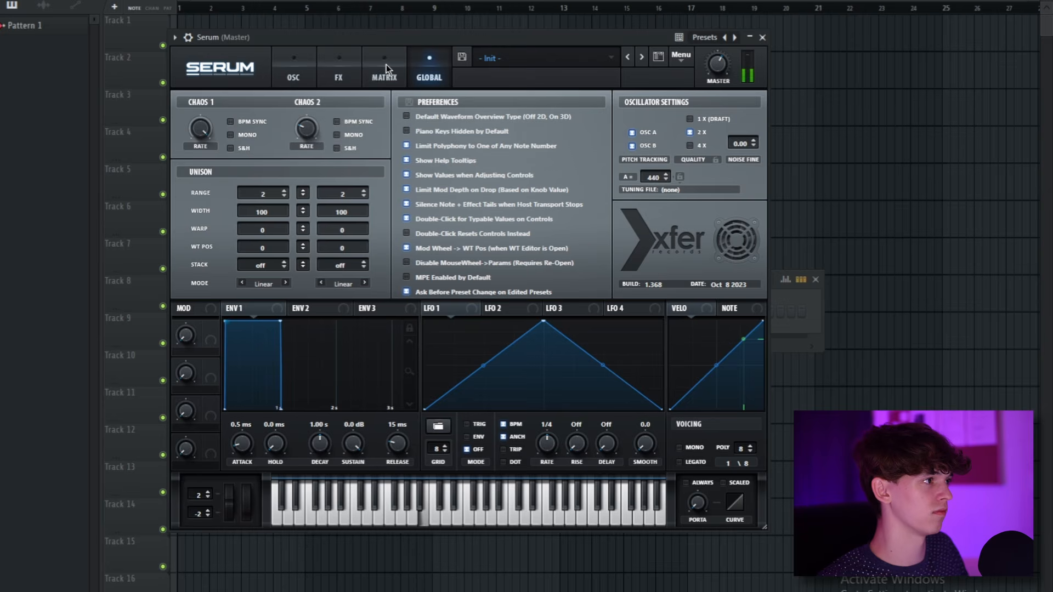
{"action": "left_click", "coordinate": [386, 64]}
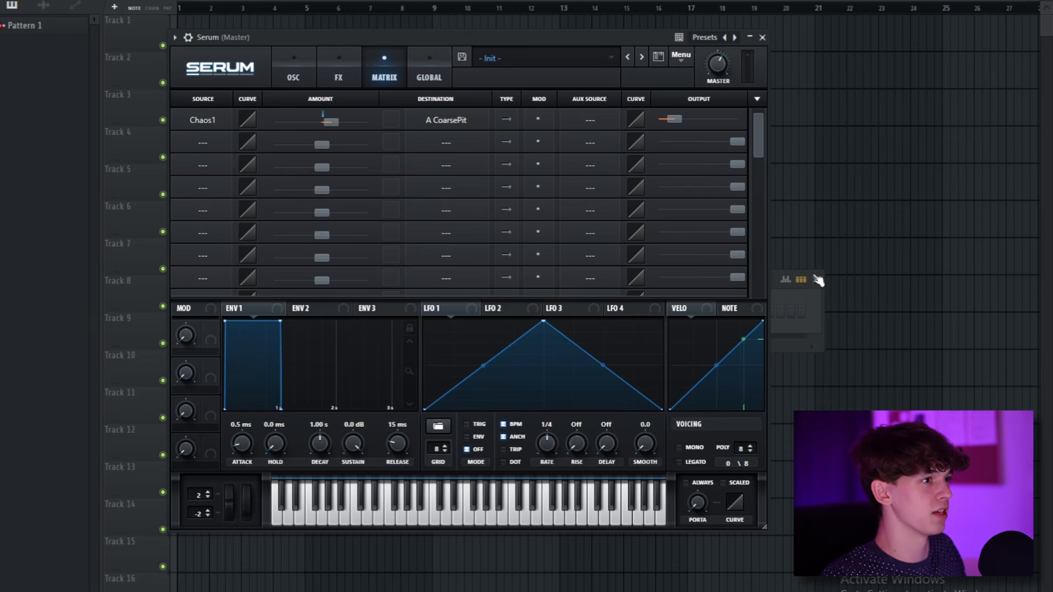
{"action": "left_click_drag", "start_coordinate": [676, 119], "coordinate": [678, 119]}
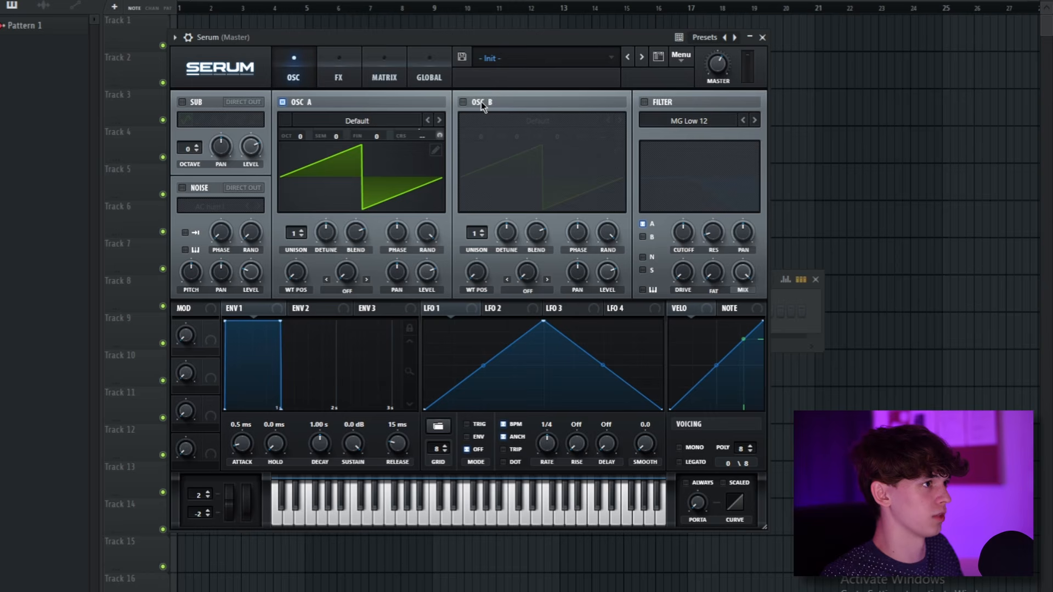
Enable Oscillator B and route Chaos2 to B CoarsePit in the second modulation matrix slot.
{"action": "left_click", "coordinate": [463, 103]}
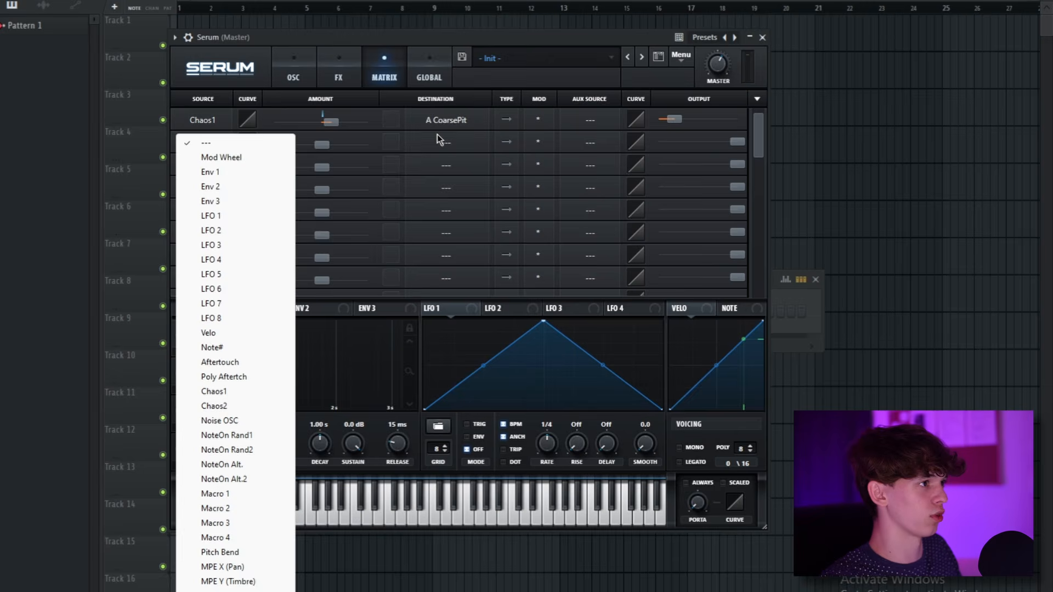
{"action": "left_click", "coordinate": [441, 143]}
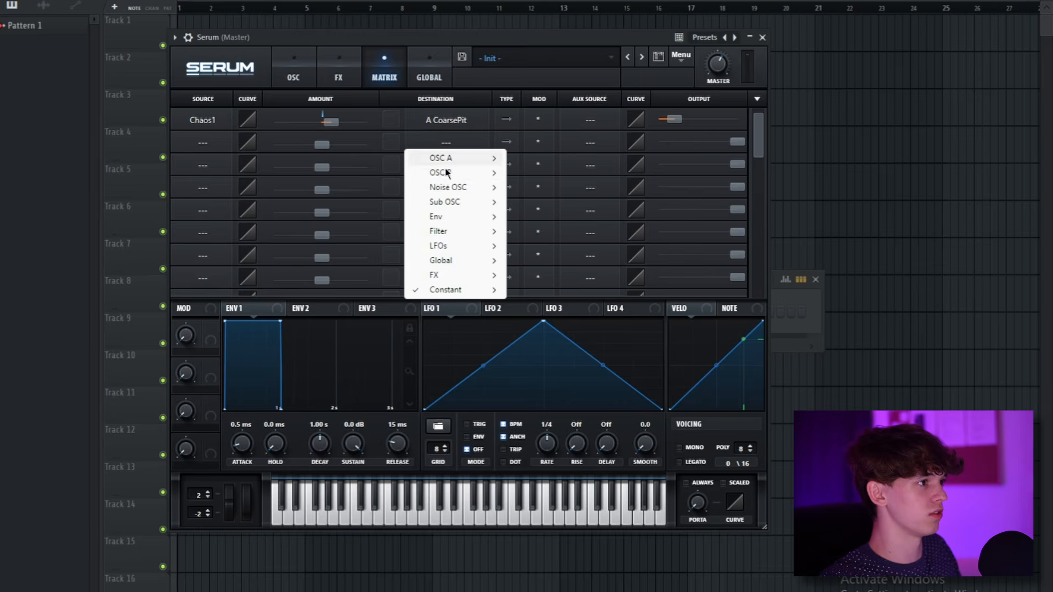
{"action": "mouse_move", "coordinate": [447, 173]}
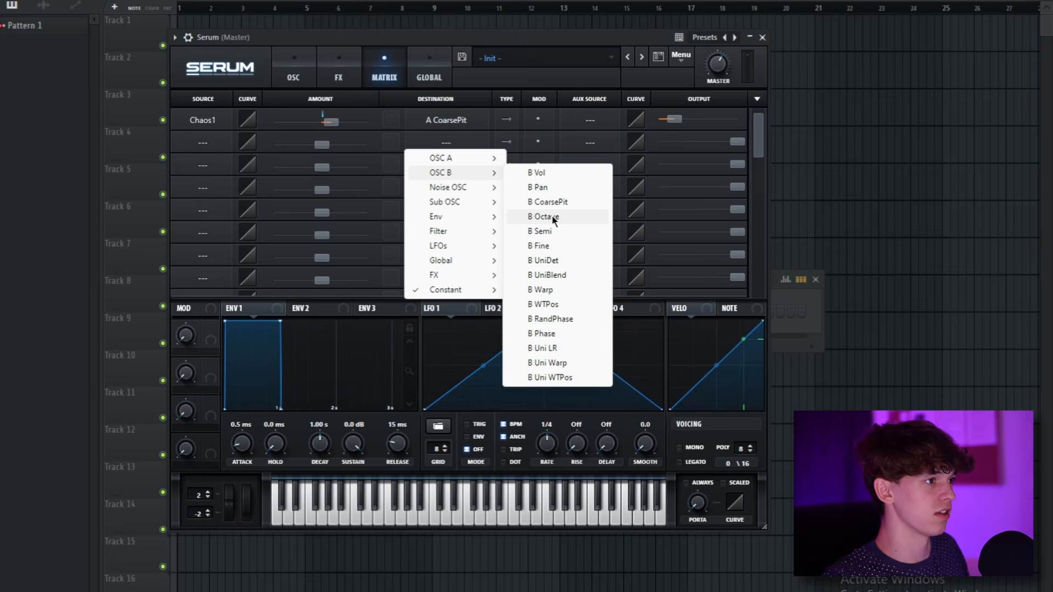
{"action": "left_click", "coordinate": [548, 202]}
{"action": "left_click", "coordinate": [215, 142]}
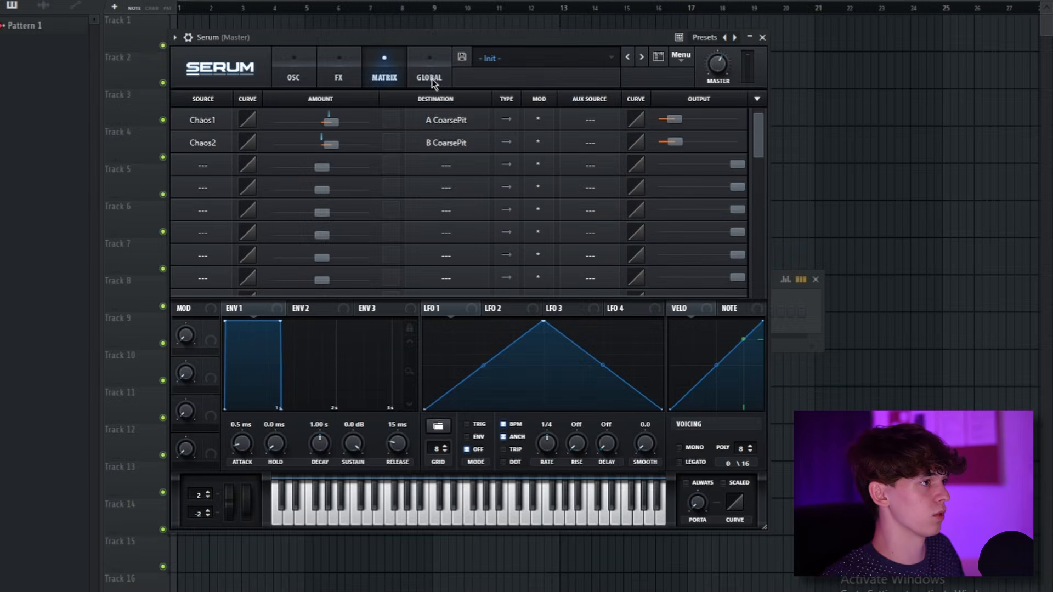
{"action": "left_click", "coordinate": [430, 76]}
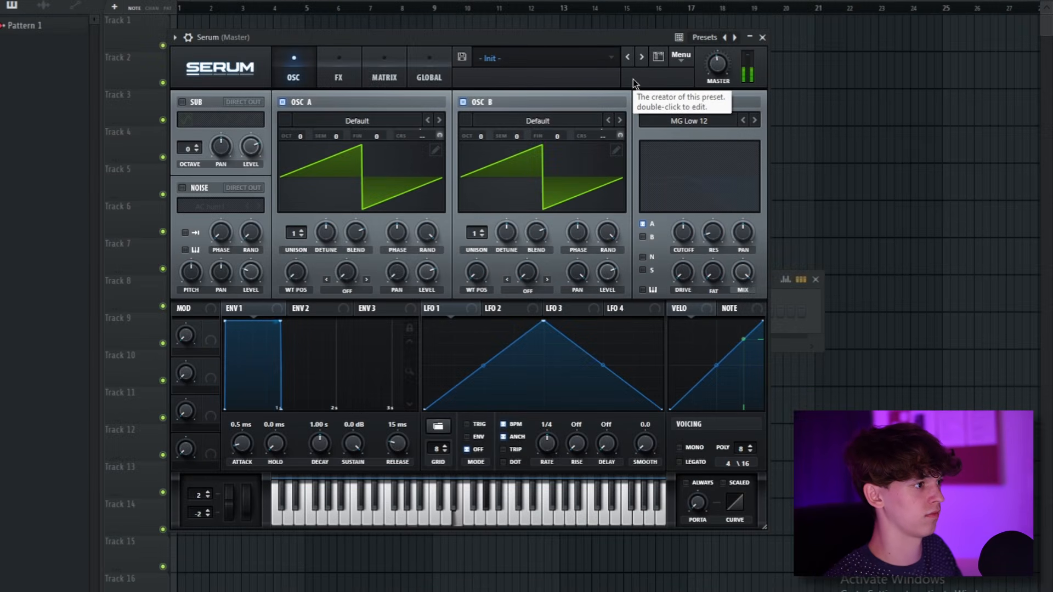
Open Oscillator A's wavetable menu and load a wavetable into the table editor.
{"action": "left_click", "coordinate": [338, 74]}
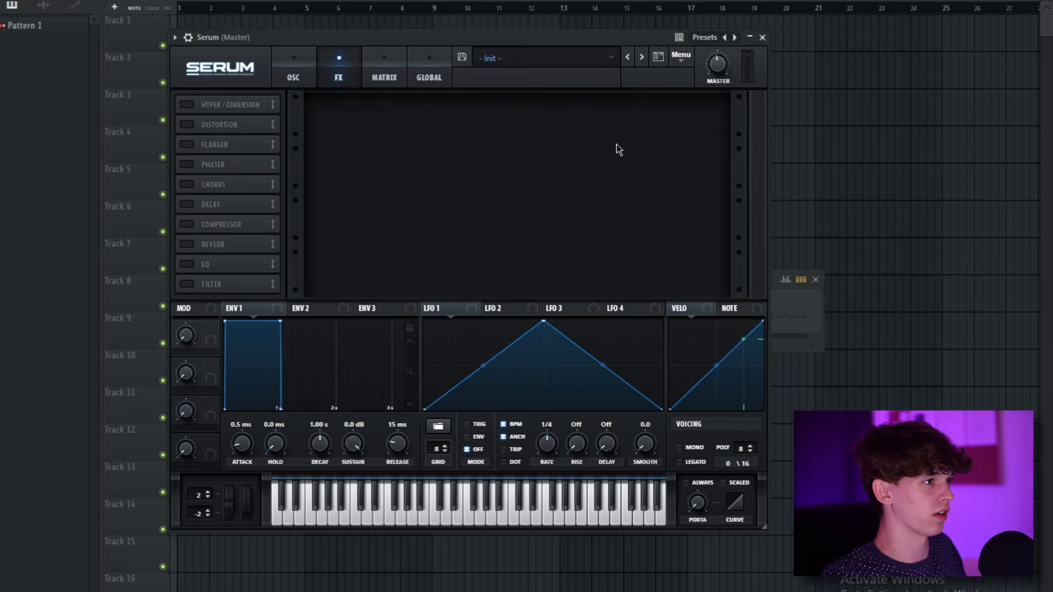
{"action": "left_click", "coordinate": [406, 74]}
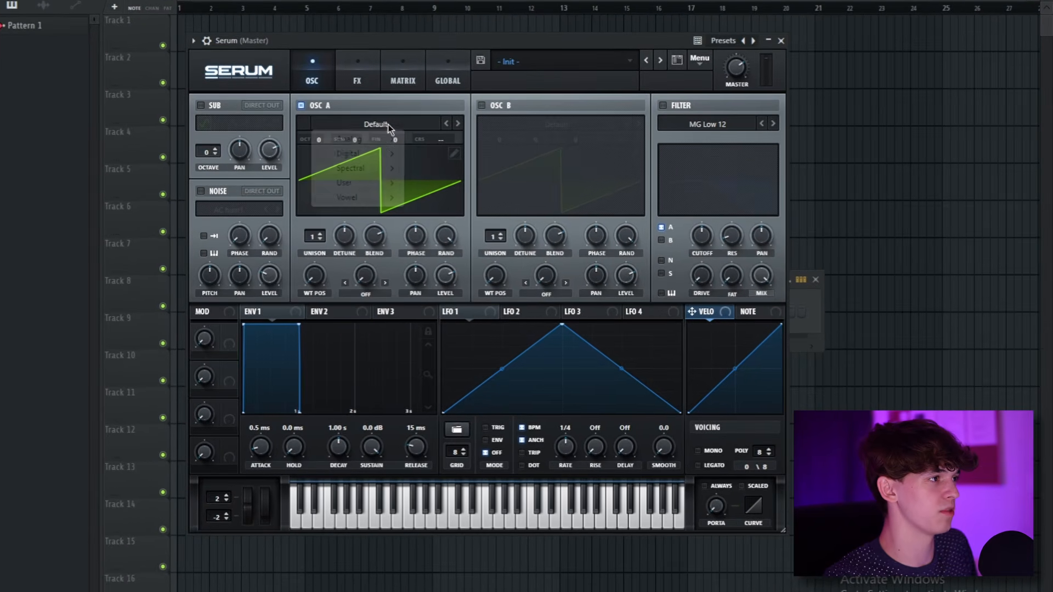
{"action": "left_click", "coordinate": [378, 124]}
{"action": "mouse_move", "coordinate": [384, 138]}
{"action": "left_click", "coordinate": [462, 199]}
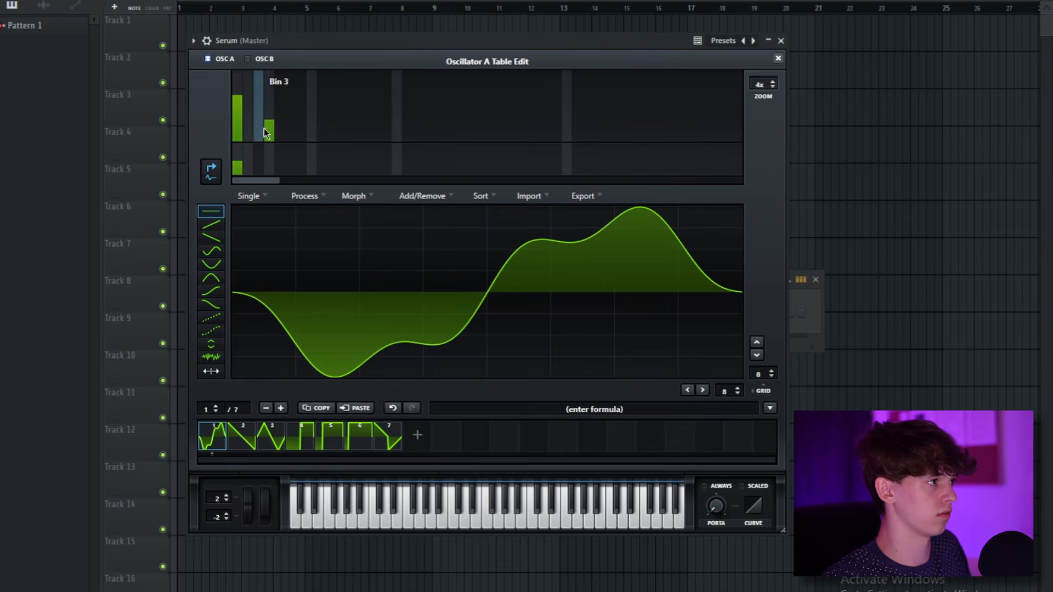
Raise harmonic bins in Oscillator A's table editor to shape a new waveform.
{"action": "left_click", "coordinate": [267, 129]}
{"action": "left_click", "coordinate": [248, 135]}
{"action": "left_click", "coordinate": [312, 130]}
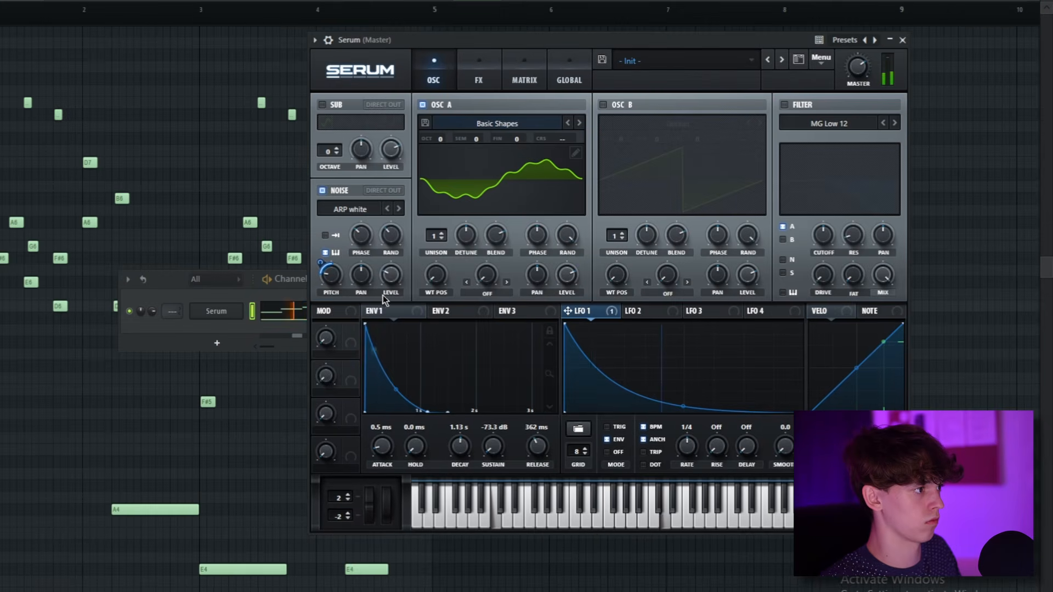
Adjust the Noise oscillator's phase to about 8%.
{"action": "mouse_move", "coordinate": [390, 280]}
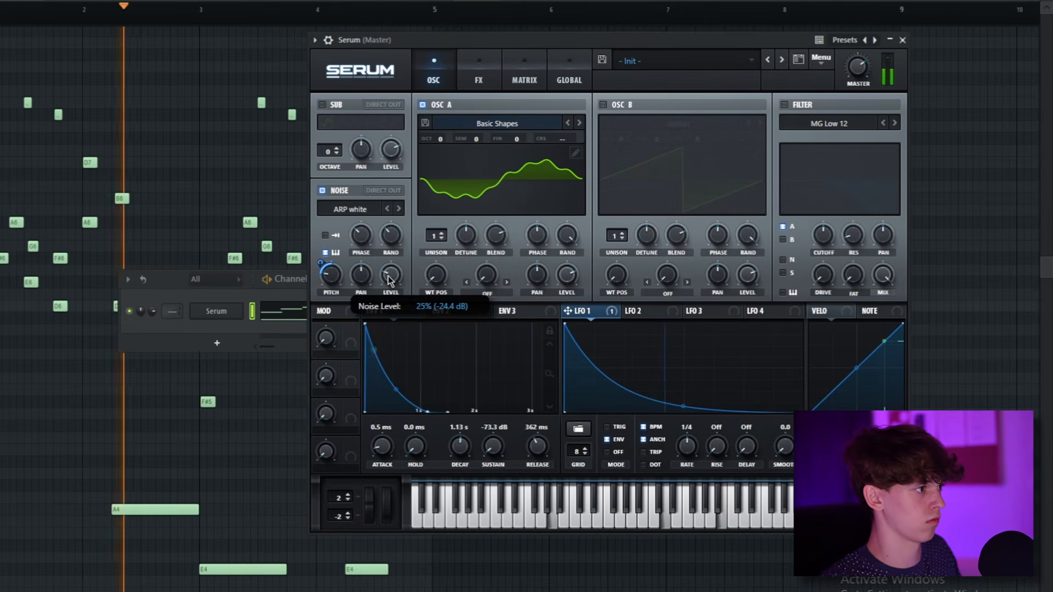
{"action": "left_click_drag", "start_coordinate": [390, 237], "coordinate": [359, 269]}
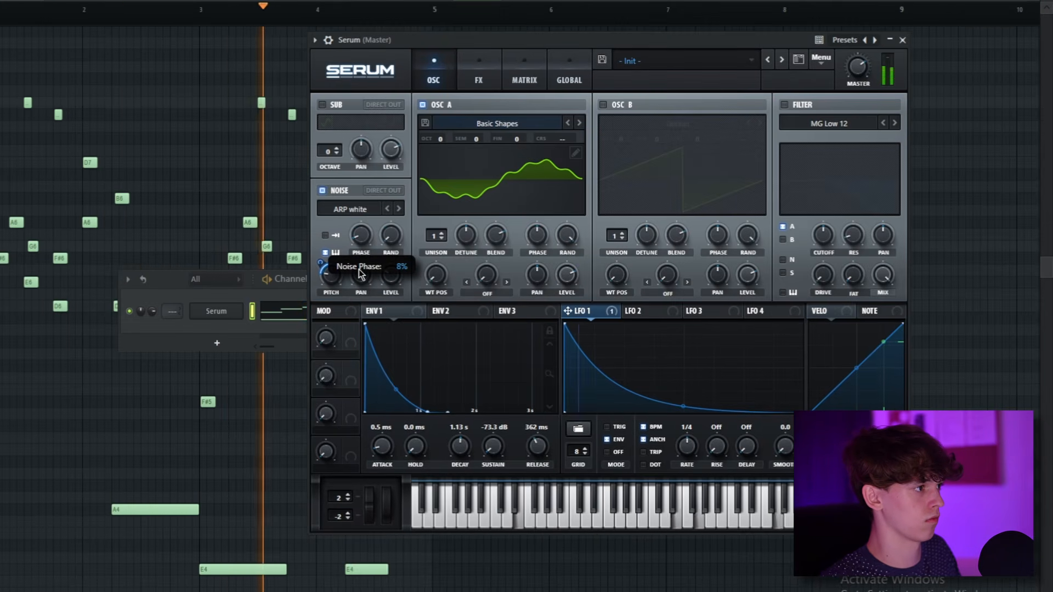